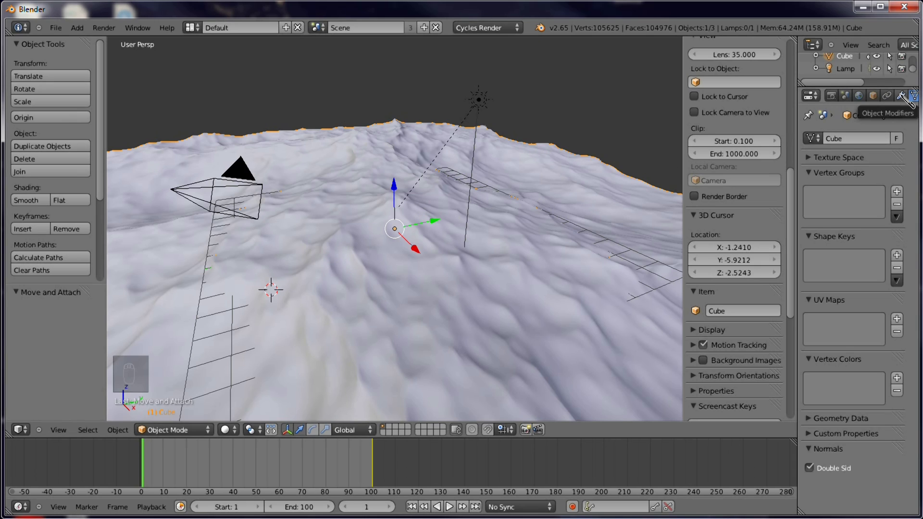
Review the cube's ocean modifier settings, the sun lamp's settings and the cube's Foam material.
left_click(903, 95)
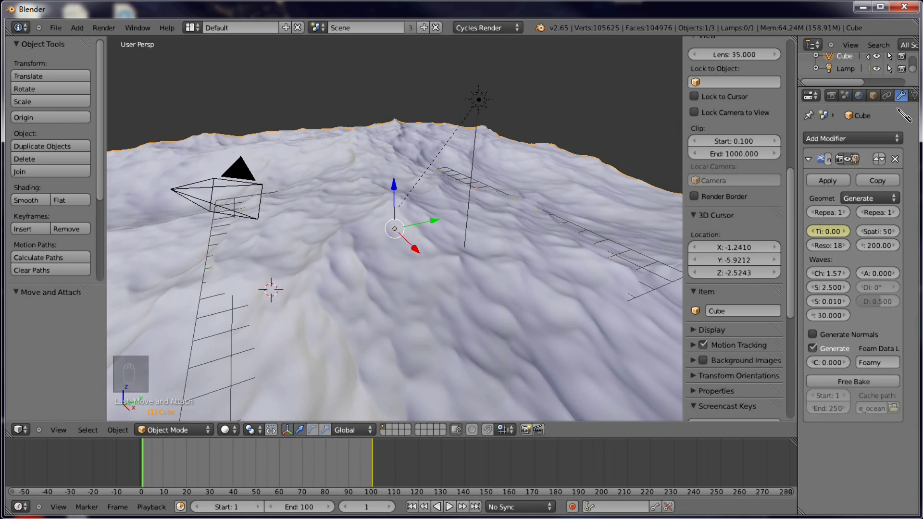
scroll(896, 99, "down", 4)
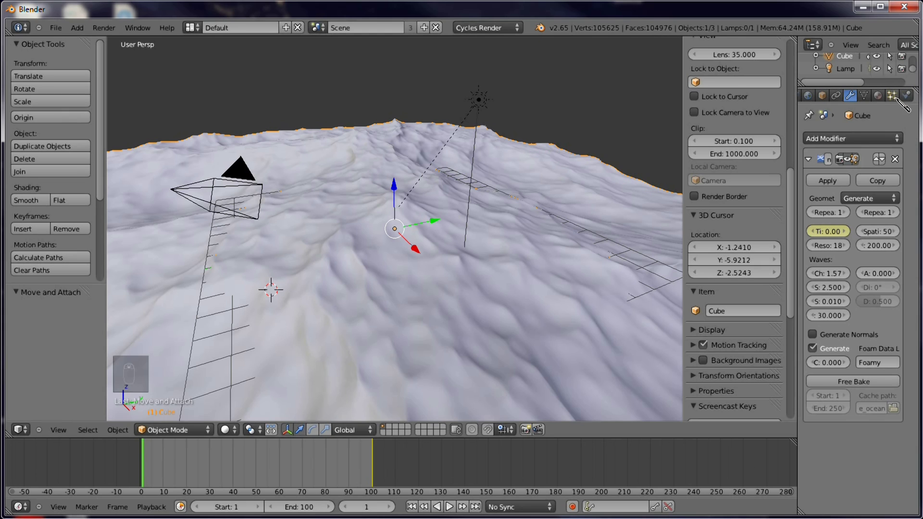
left_click(850, 71)
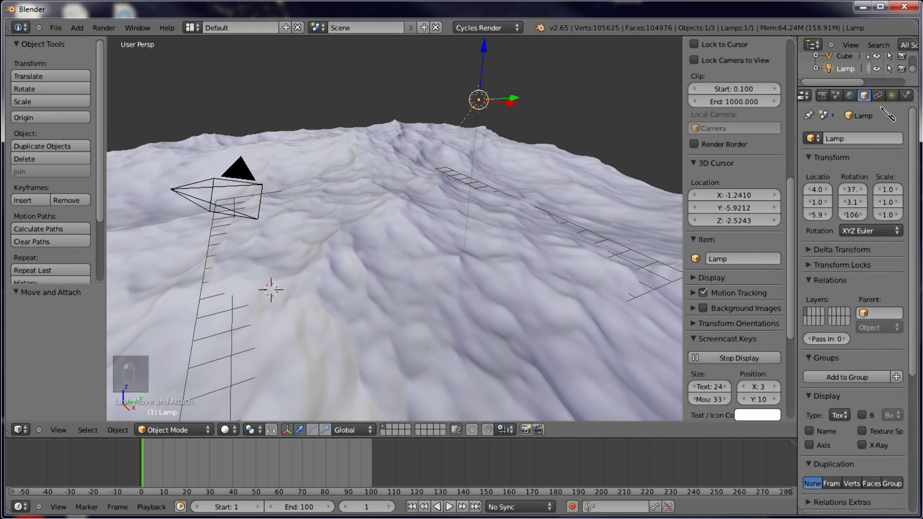
left_click(893, 96)
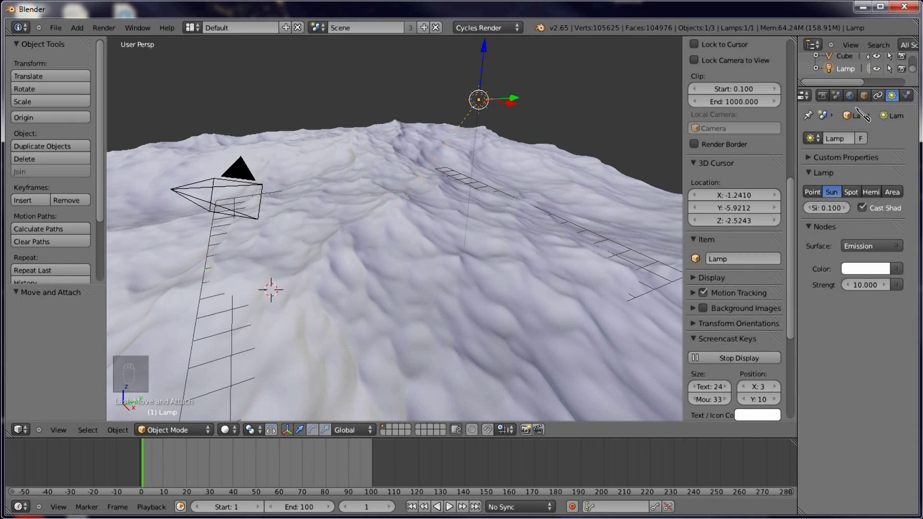
left_click(845, 56)
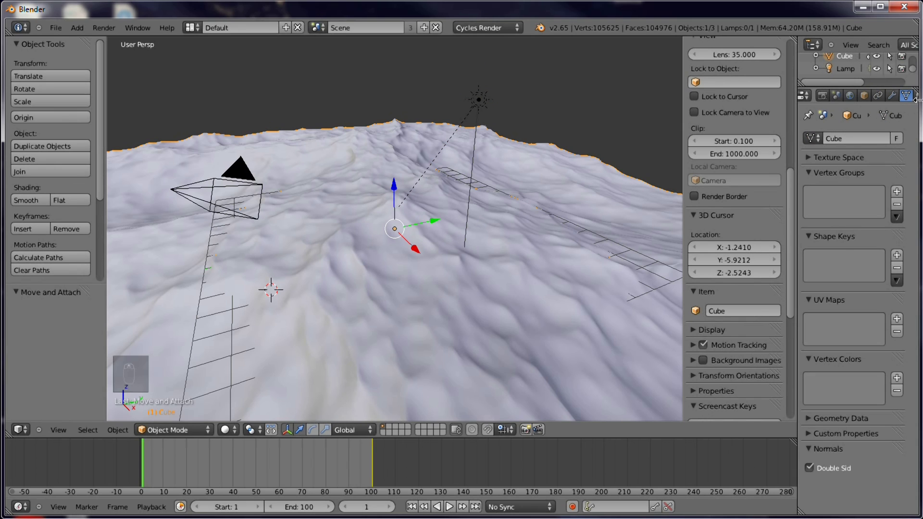
scroll(899, 96, "down", 2)
left_click(894, 95)
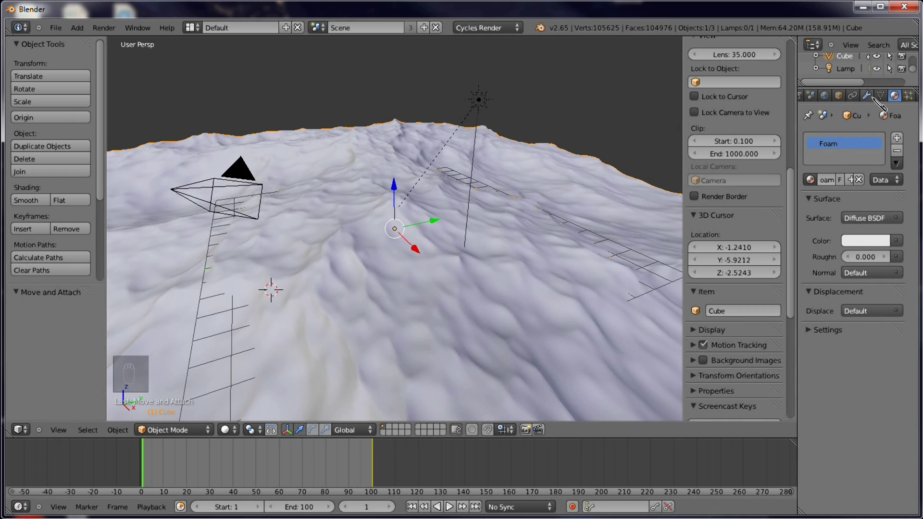
left_click(868, 95)
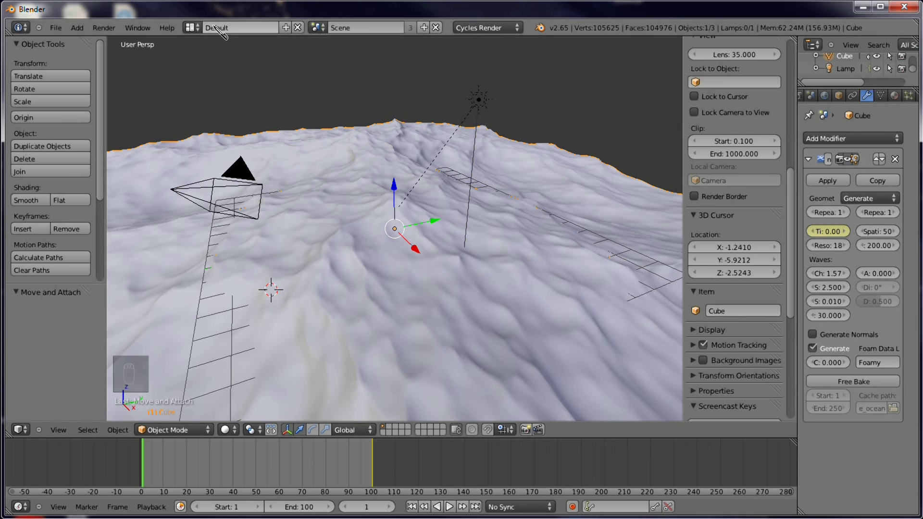
Switch to the Compositing layout and insert a Mix Shader between the Foam material's Diffuse BSDF and Material Output, spacing out the nodes.
key("ctrl+Left")
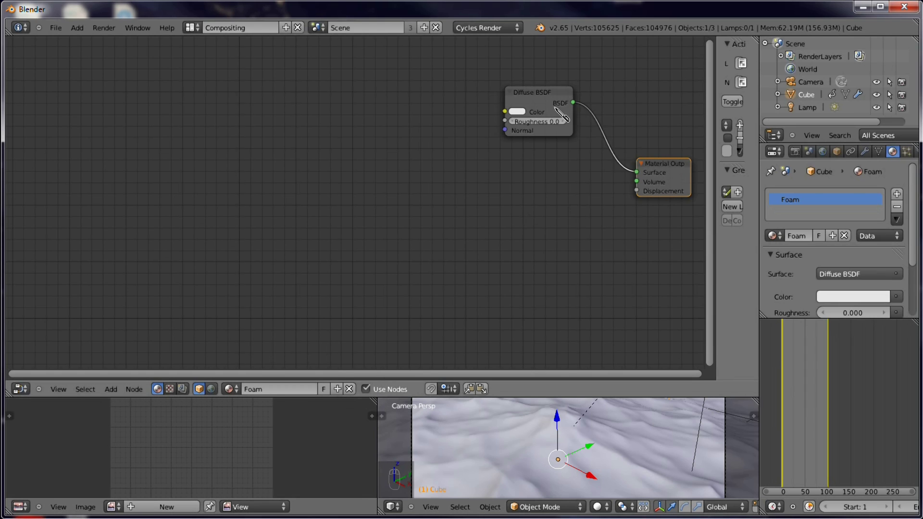
left_click_drag(539, 93, 520, 92)
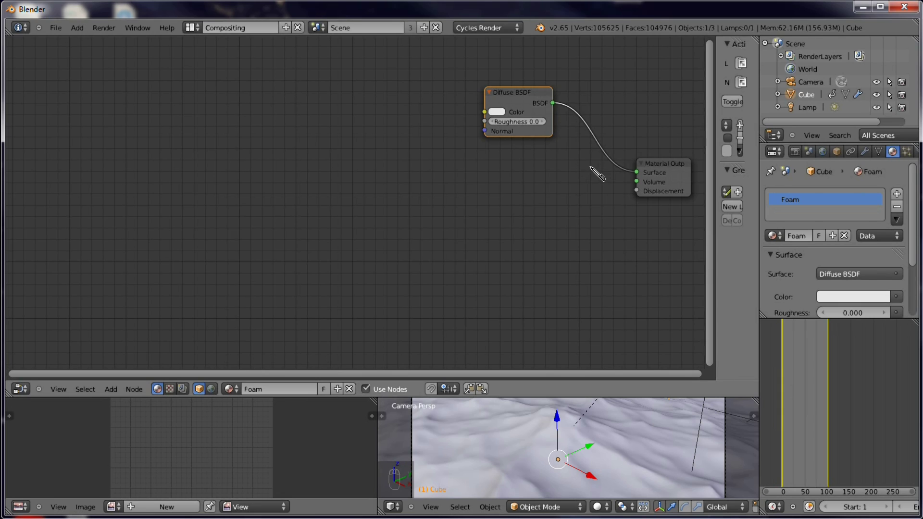
key("shift+a")
mouse_move(598, 176)
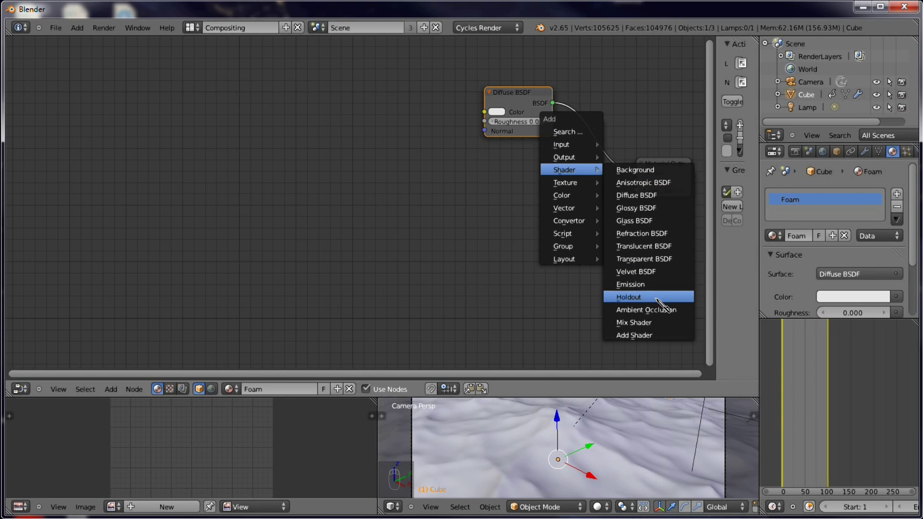
left_click(633, 323)
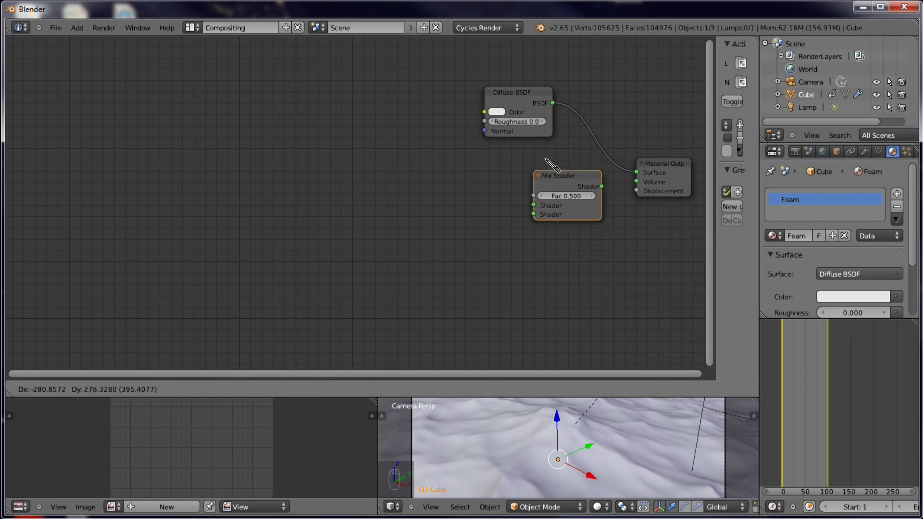
left_click(563, 137)
left_click_drag(531, 94, 518, 95)
left_click_drag(681, 174, 694, 182)
left_click_drag(605, 155, 627, 133)
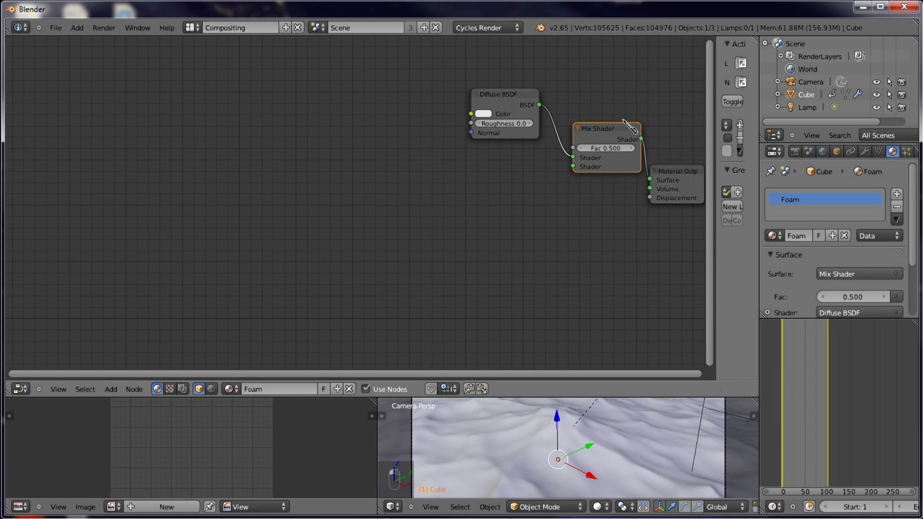
left_click(508, 88)
left_click_drag(508, 89, 532, 77)
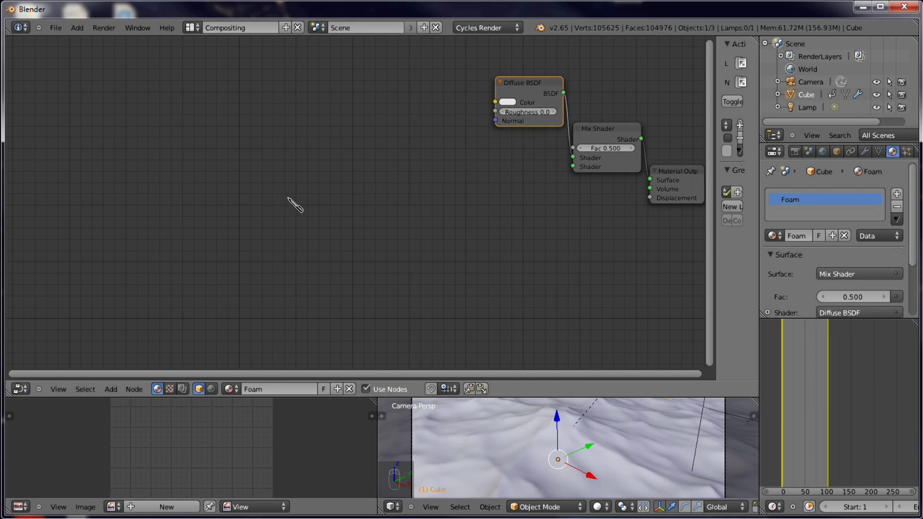
Add an Attribute node at the far left of the node area and set its name to Foamy.
key("shift+a")
mouse_move(182, 122)
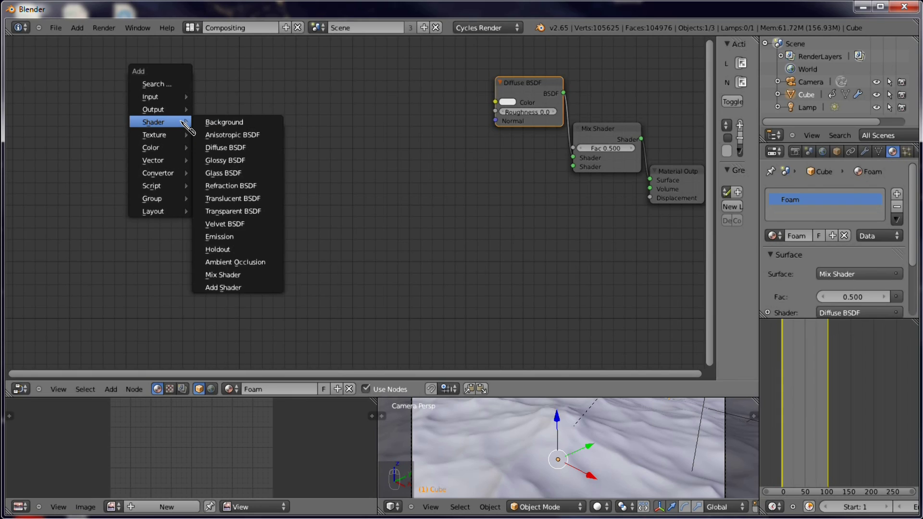
mouse_move(181, 169)
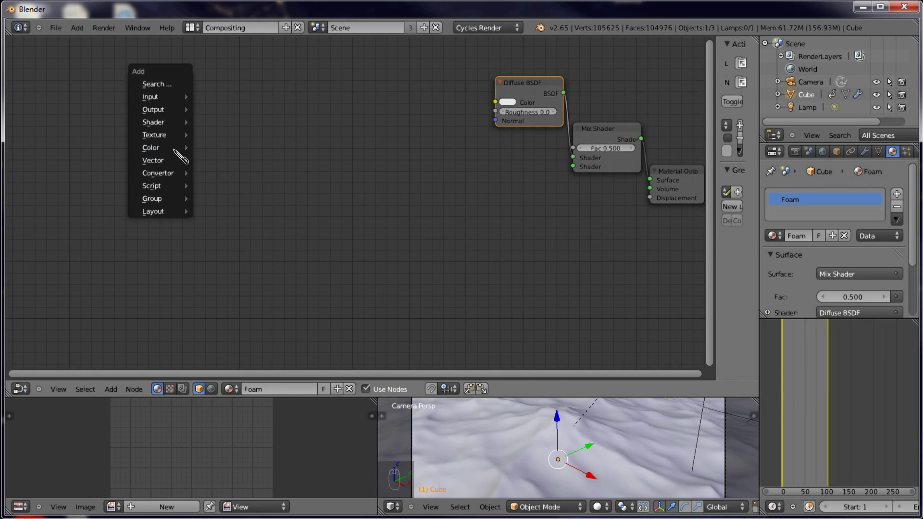
mouse_move(181, 142)
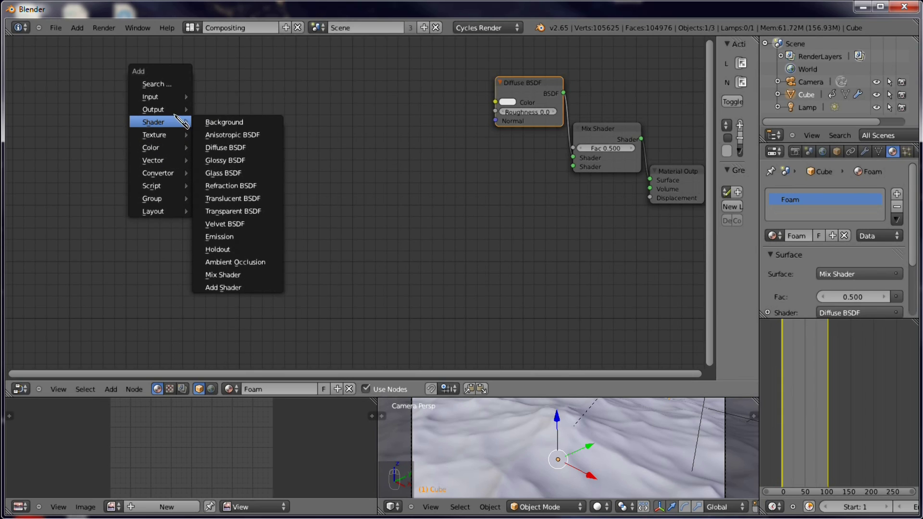
mouse_move(182, 99)
left_click(236, 135)
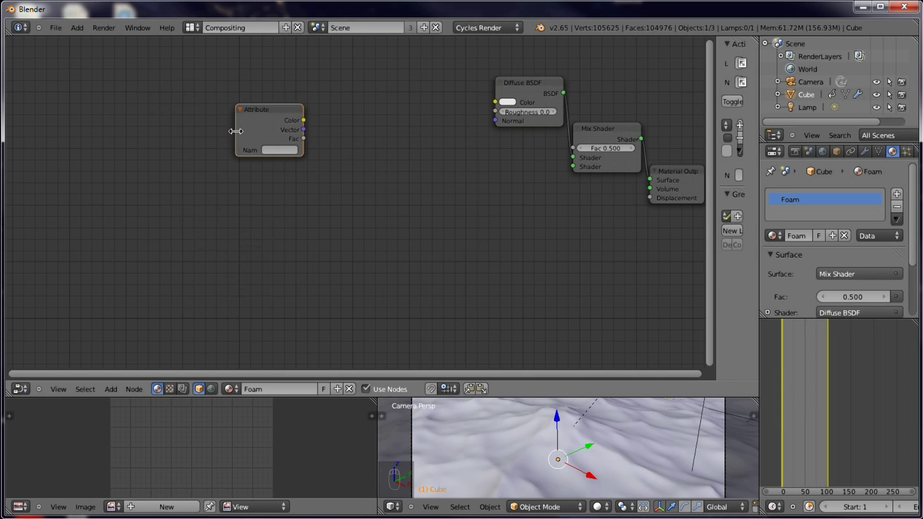
left_click_drag(266, 120, 36, 48)
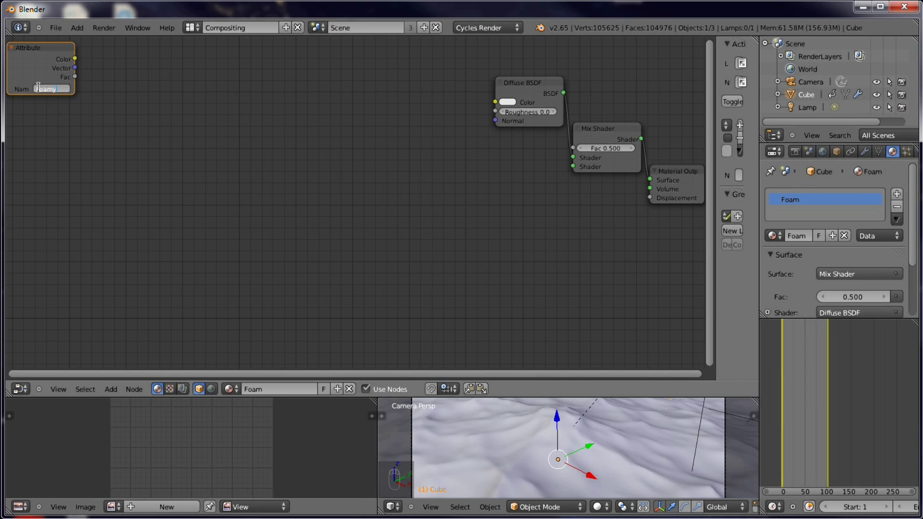
key("Return")
Add a Math node set to Multiply beside the Attribute node and connect the Attribute's Color to its first Value input.
key("shift+a")
mouse_move(124, 82)
mouse_move(115, 151)
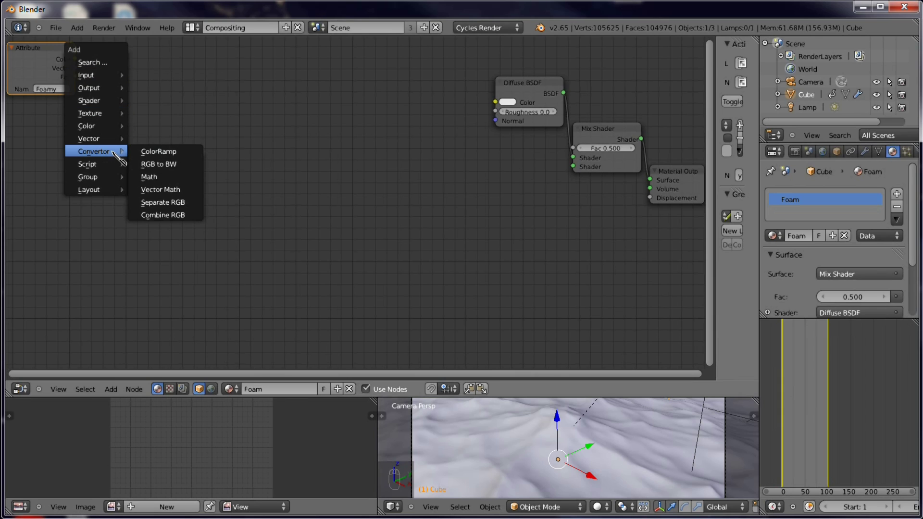
left_click(149, 177)
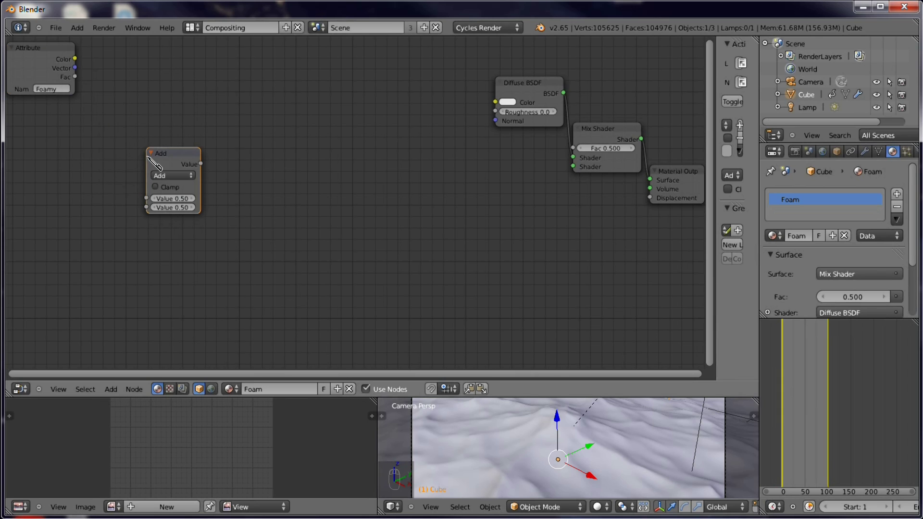
left_click(184, 177)
left_click(181, 205)
left_click_drag(185, 159, 134, 52)
left_click_drag(76, 59, 96, 92)
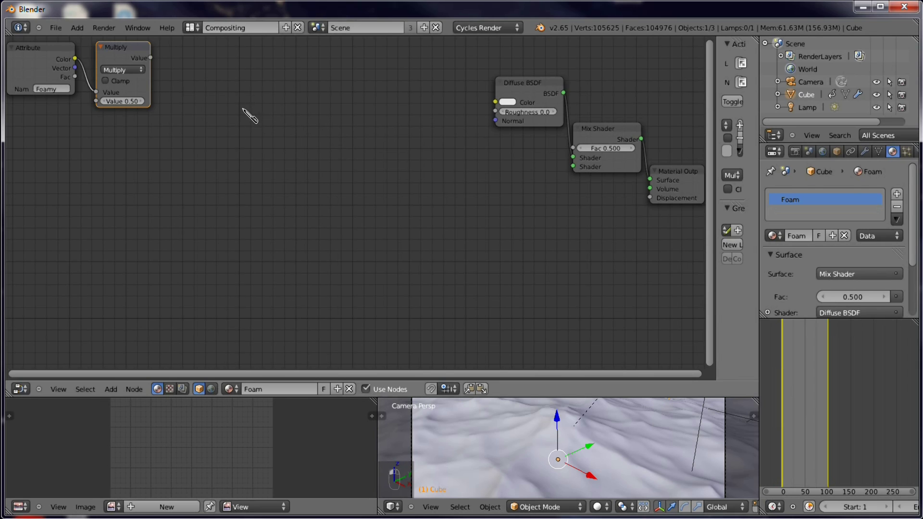
Add a ColorRamp node after the Multiply node and connect Multiply's Value output to its Fac input.
key("shift+a")
mouse_move(240, 116)
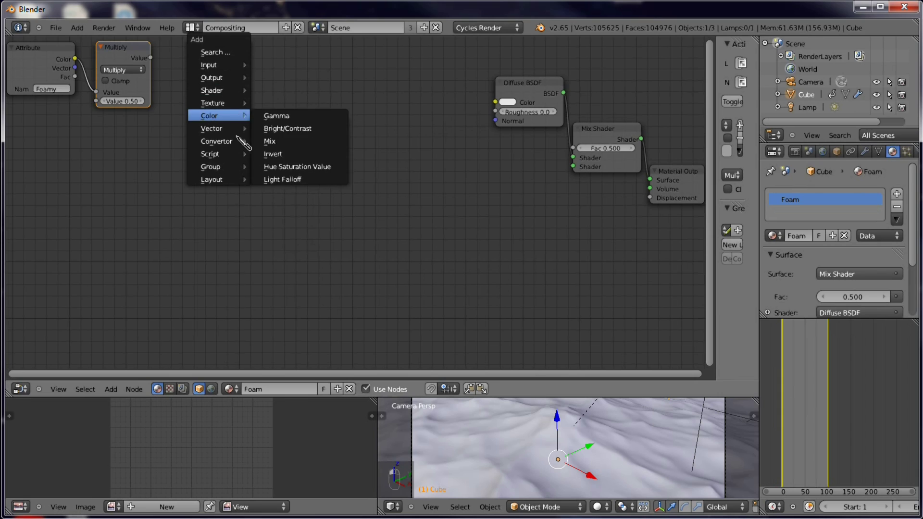
mouse_move(240, 141)
left_click(276, 141)
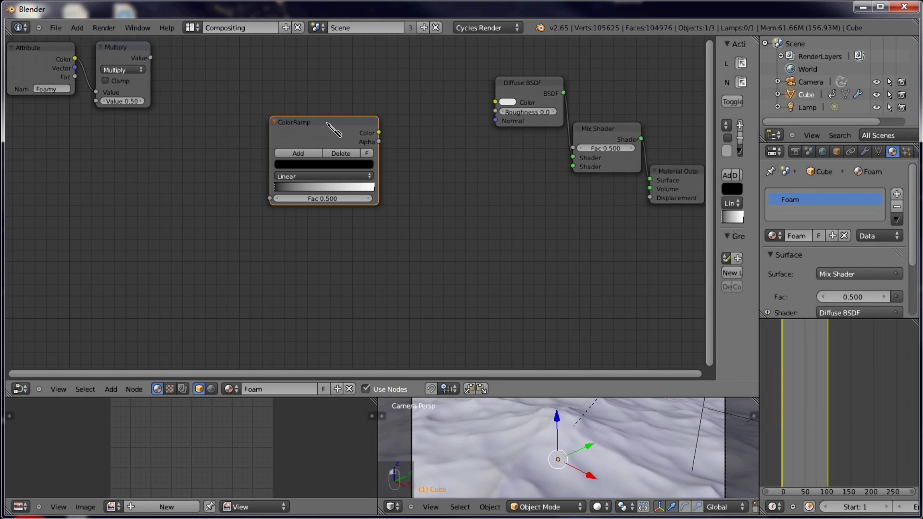
left_click(217, 65)
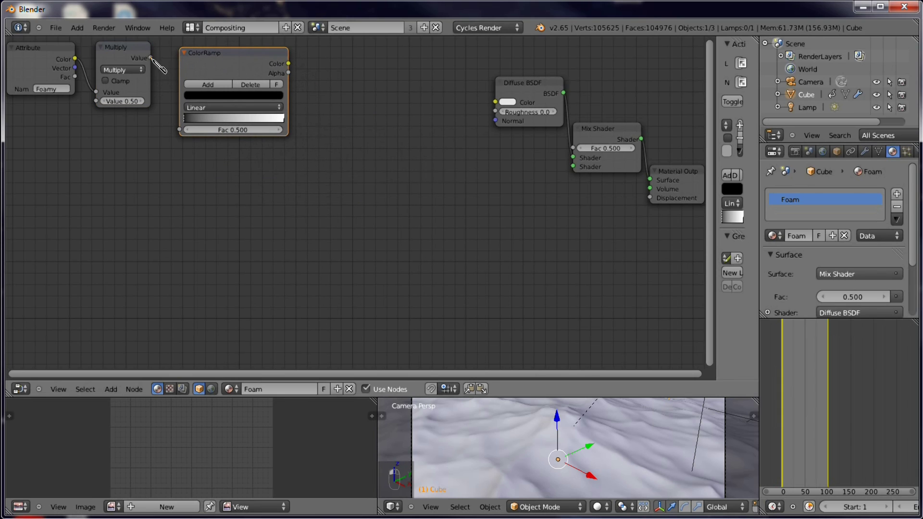
left_click_drag(151, 58, 180, 129)
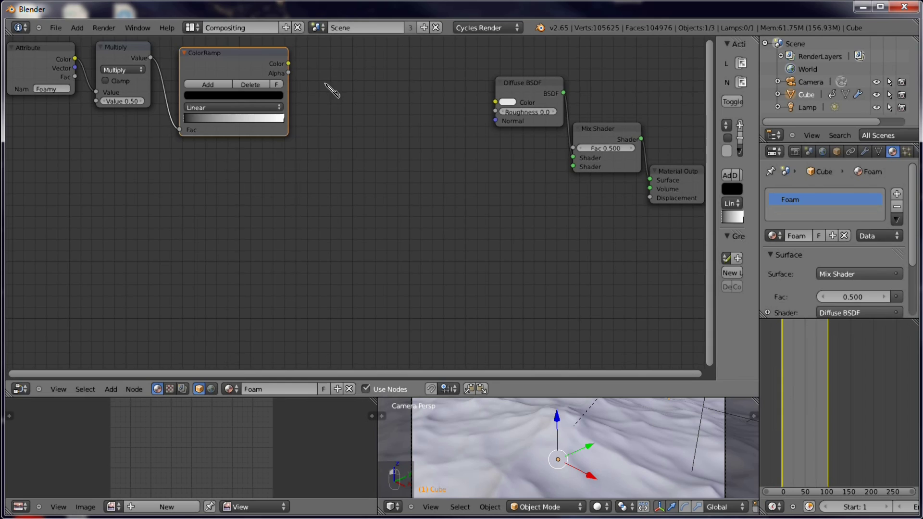
Add a Bright/Contrast node after the ColorRamp and connect the ramp's Color output to its Color input.
key("shift+a")
mouse_move(325, 84)
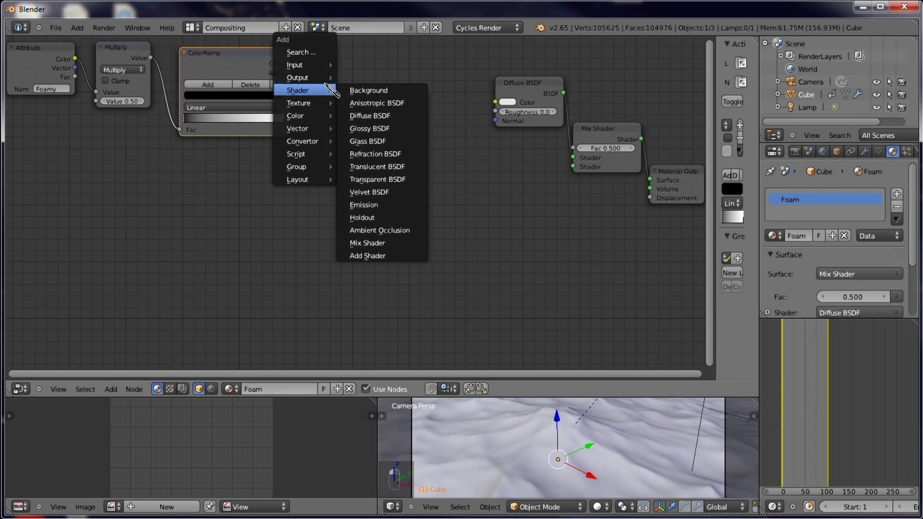
mouse_move(301, 116)
left_click(372, 122)
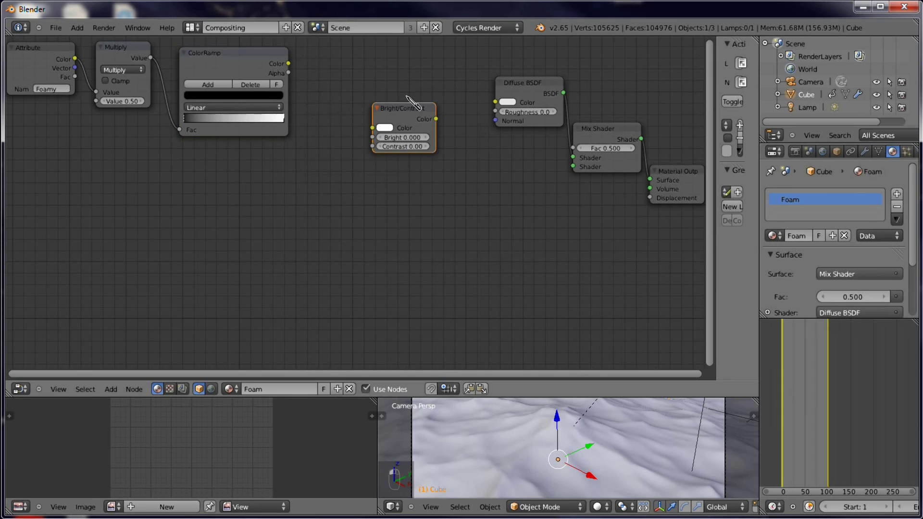
left_click(349, 39)
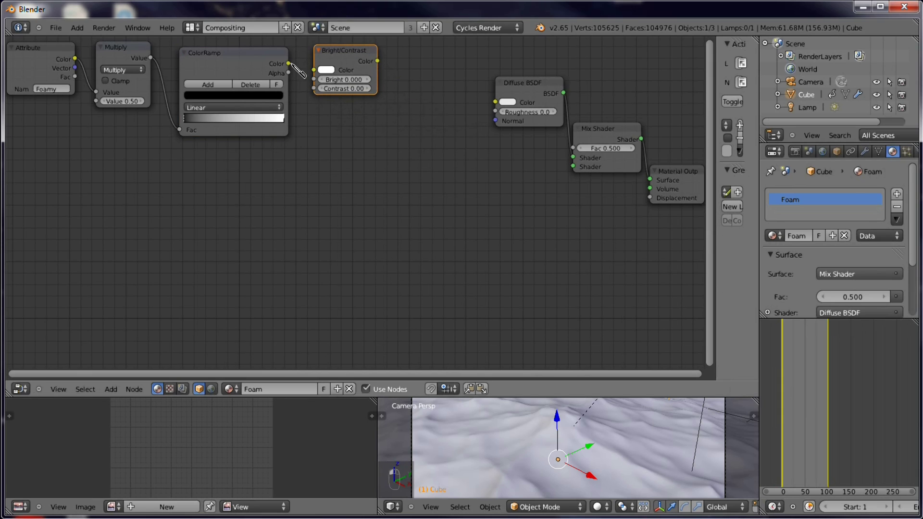
left_click_drag(289, 64, 314, 80)
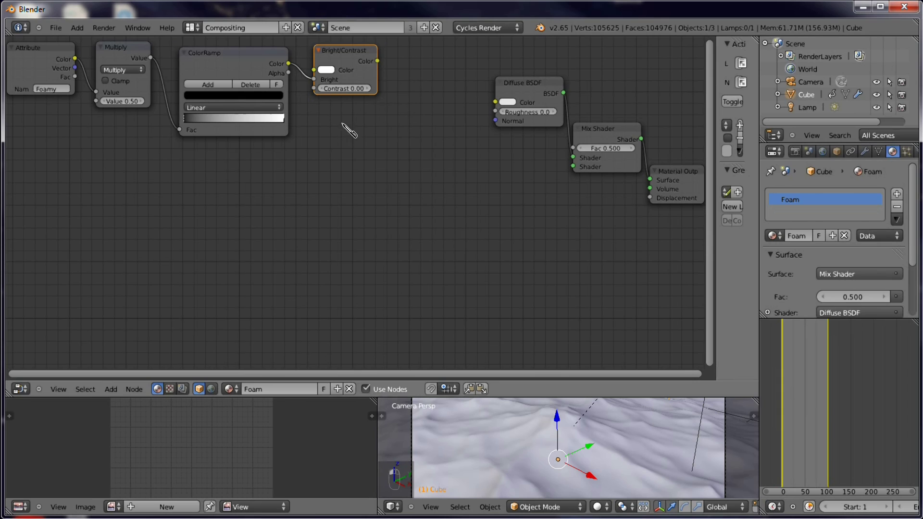
left_click_drag(315, 82, 314, 70)
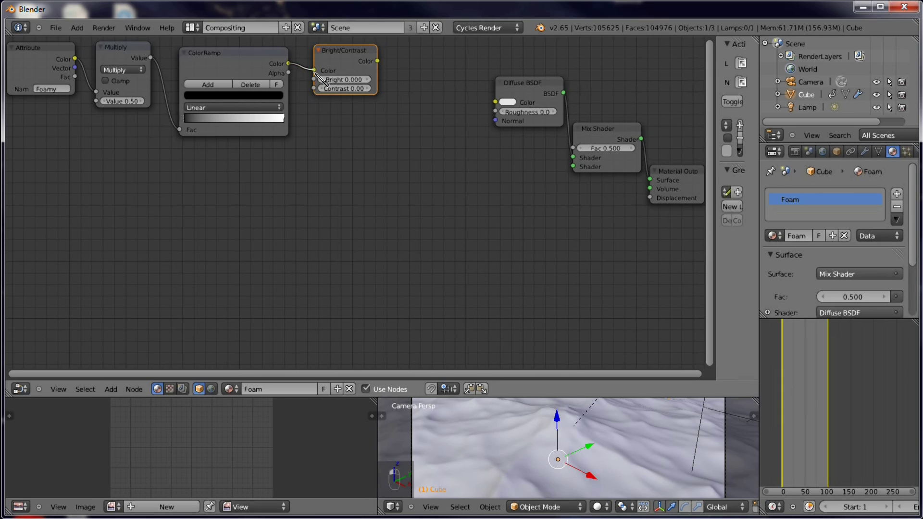
Set the Bright/Contrast node's Bright to 2.5 and Contrast to 50.
left_click(348, 80)
type("2.5")
key("Return")
left_click(351, 89)
type("0.1")
key("Return")
left_click(344, 88)
type("50")
key("Return")
Move the Diffuse BSDF closer to the Bright/Contrast node and connect the Bright/Contrast Color output to the Diffuse Color input.
left_click(537, 82)
left_click(495, 52)
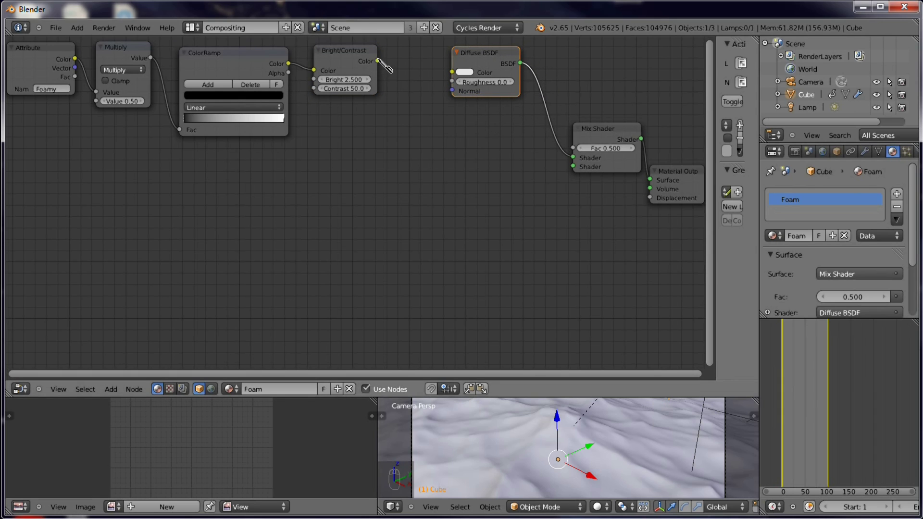
left_click_drag(378, 61, 453, 73)
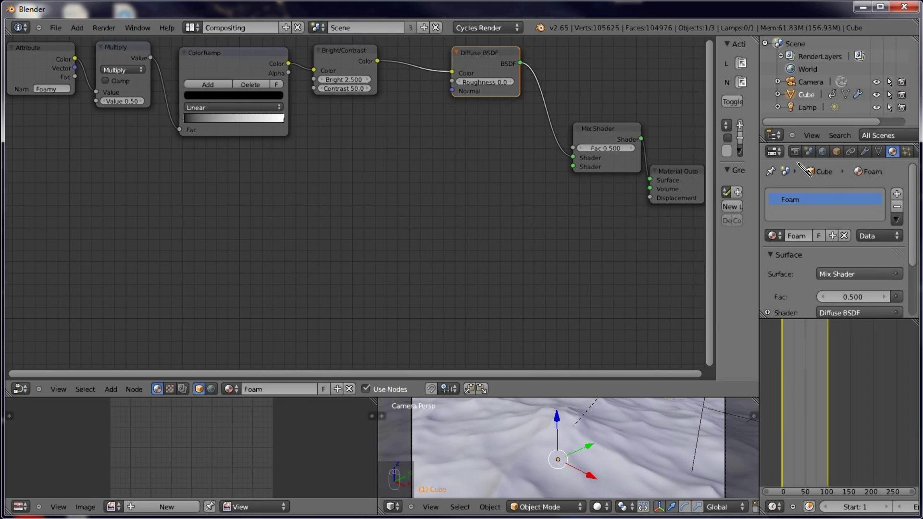
Enable nodes for the world surface and set the background colour source to an Environment Texture.
left_click(823, 152)
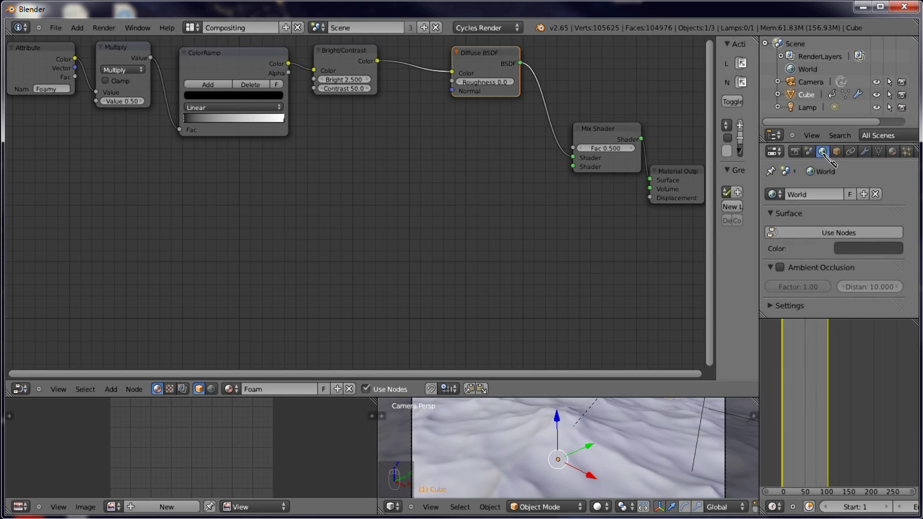
left_click(818, 234)
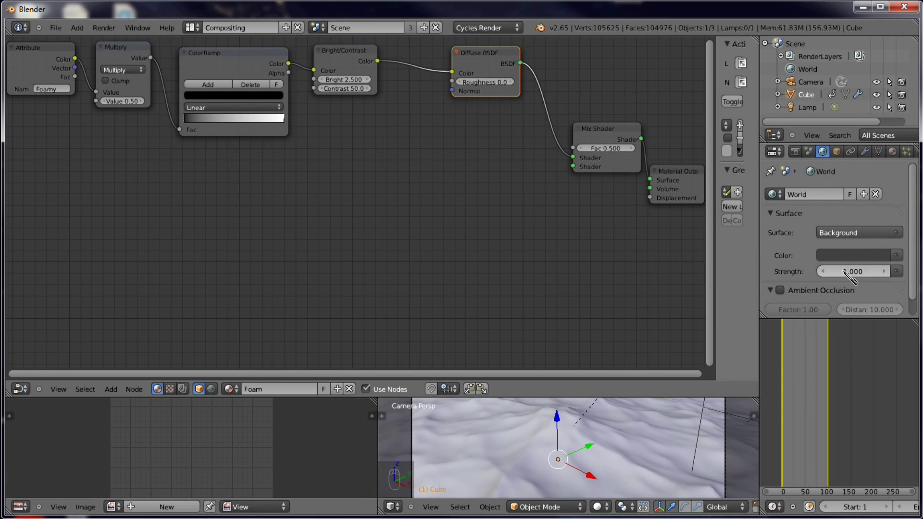
left_click(896, 256)
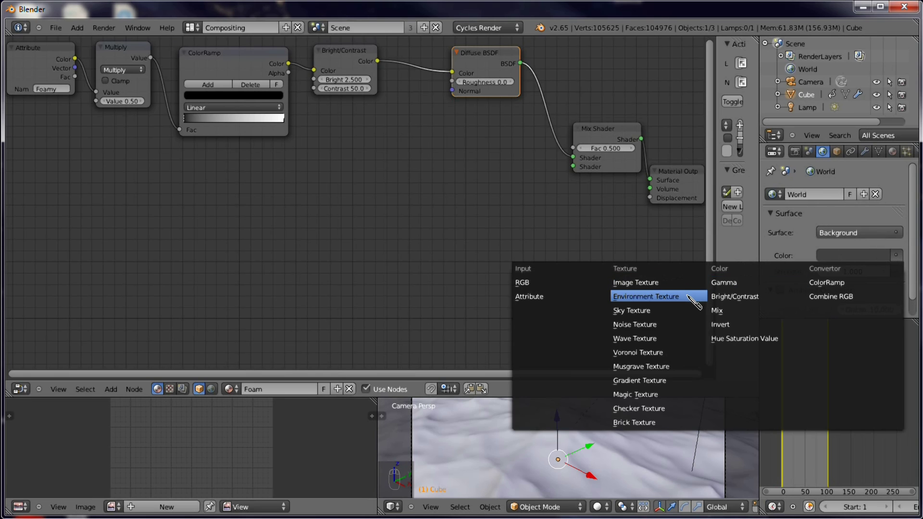
left_click(649, 297)
Load sky.jpg from the building textures folder as the world's environment image.
left_click(862, 271)
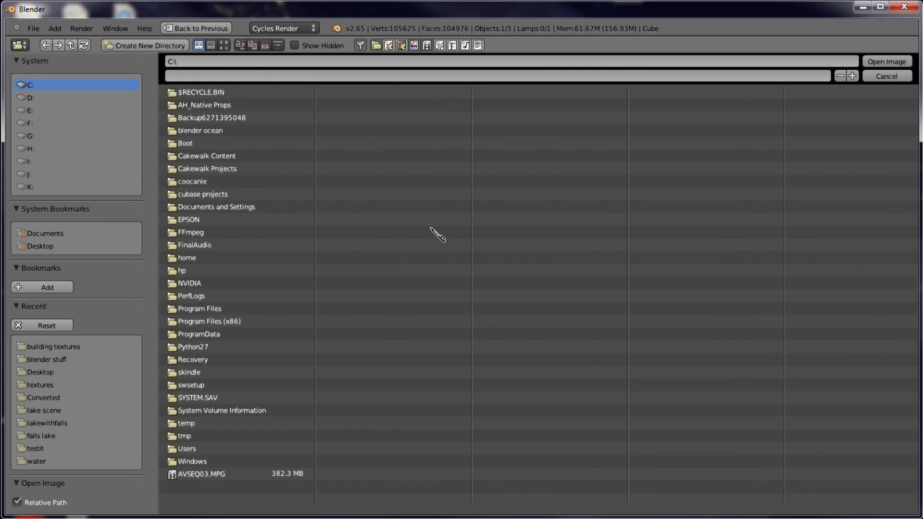
left_click(75, 347)
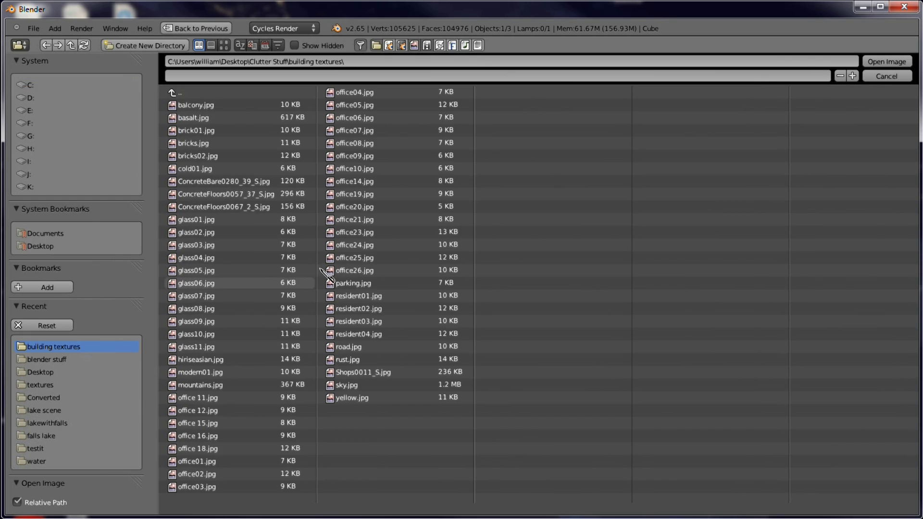
left_click(355, 386)
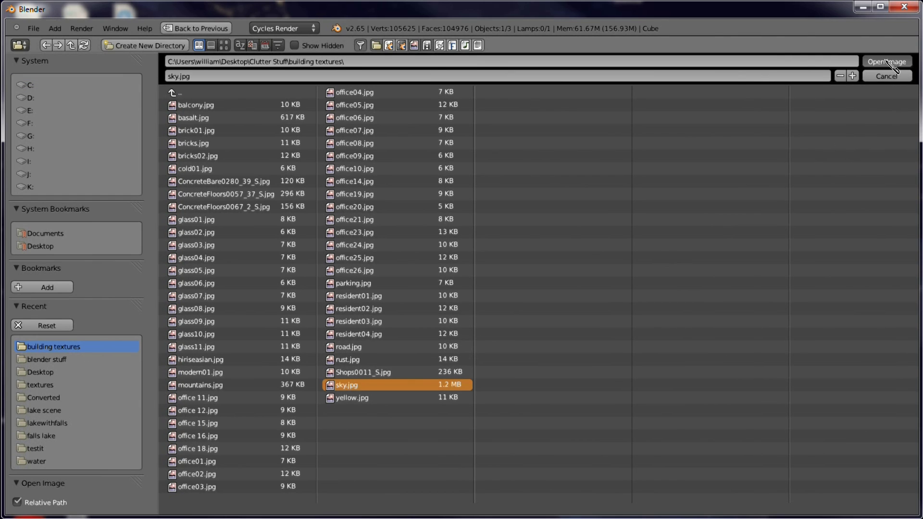
left_click(886, 61)
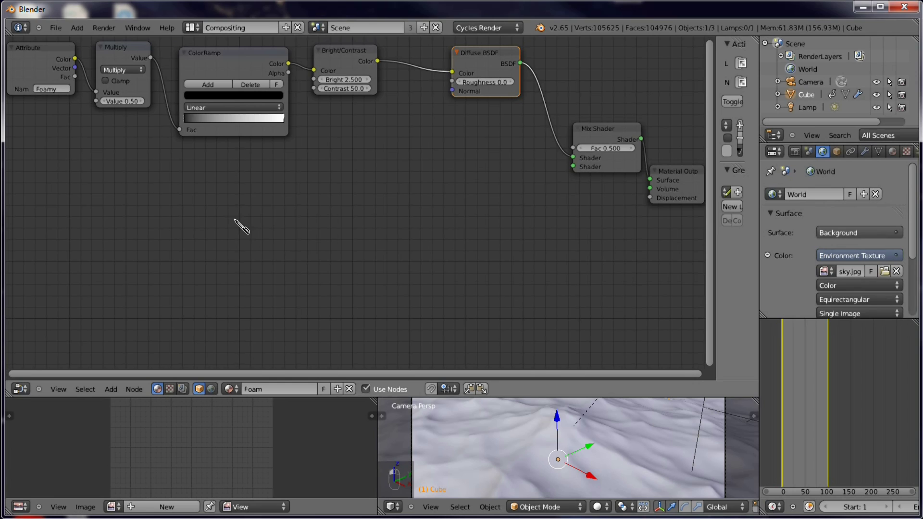
Add a Glass BSDF node to the Foam material and place it below the ColorRamp node.
key("shift+a")
mouse_move(236, 220)
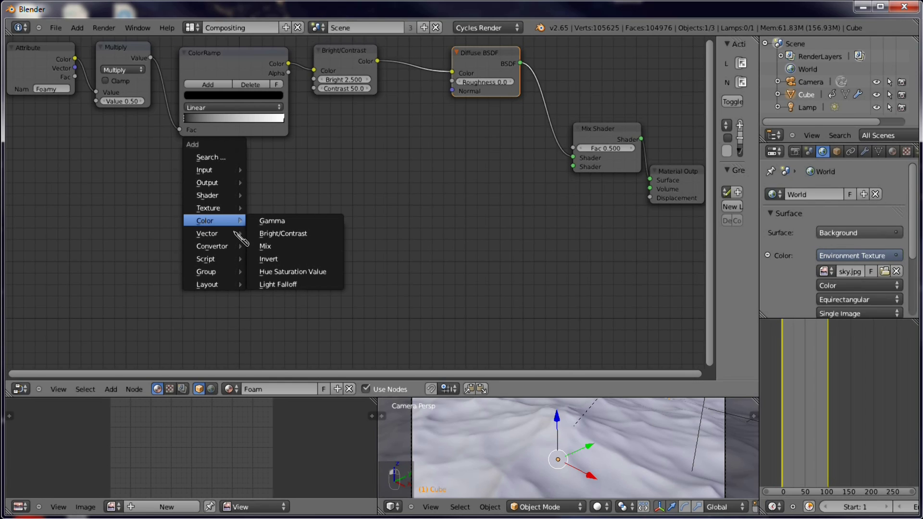
mouse_move(236, 178)
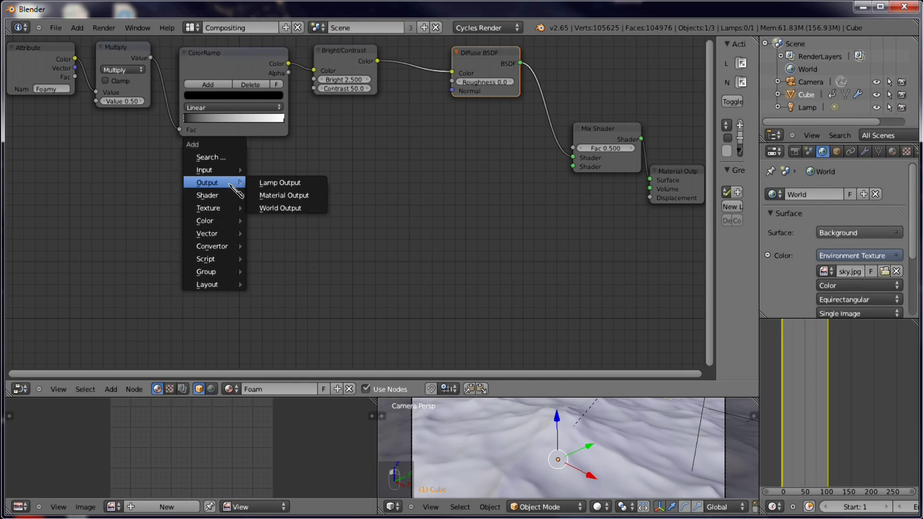
mouse_move(237, 194)
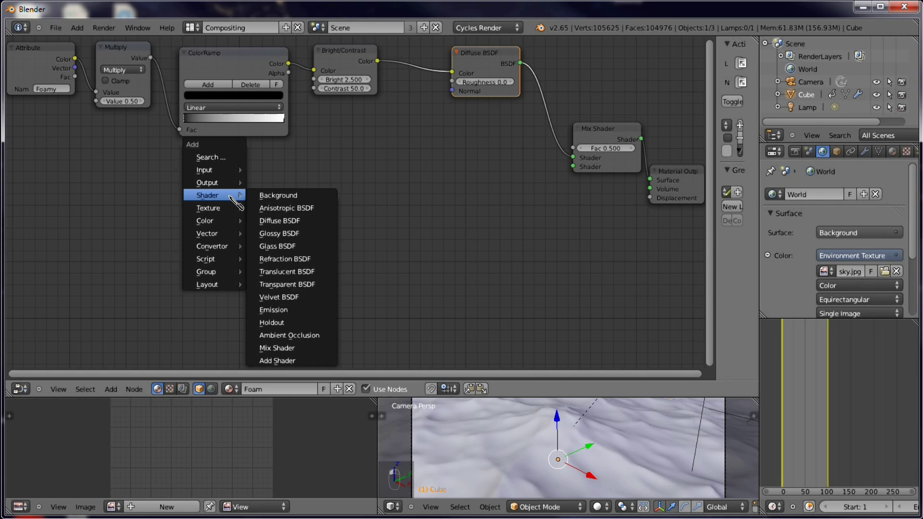
left_click(301, 248)
left_click(248, 202)
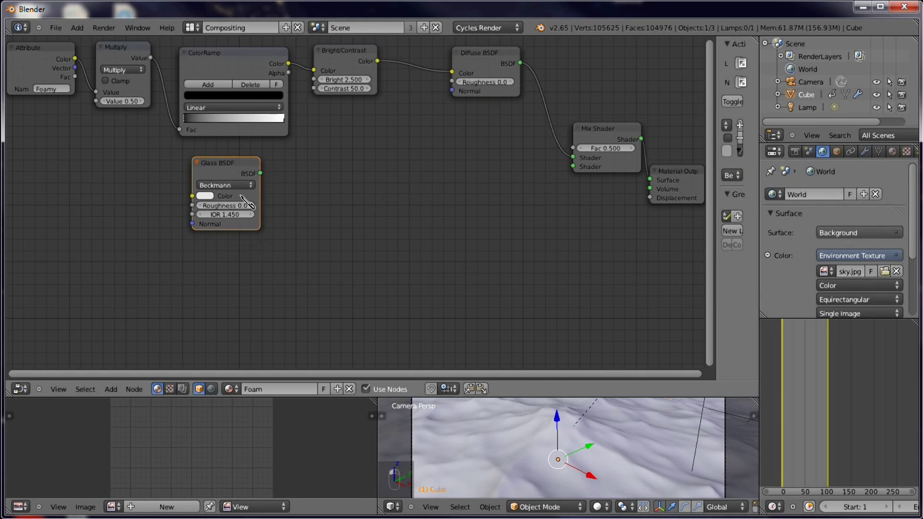
key("shift+a")
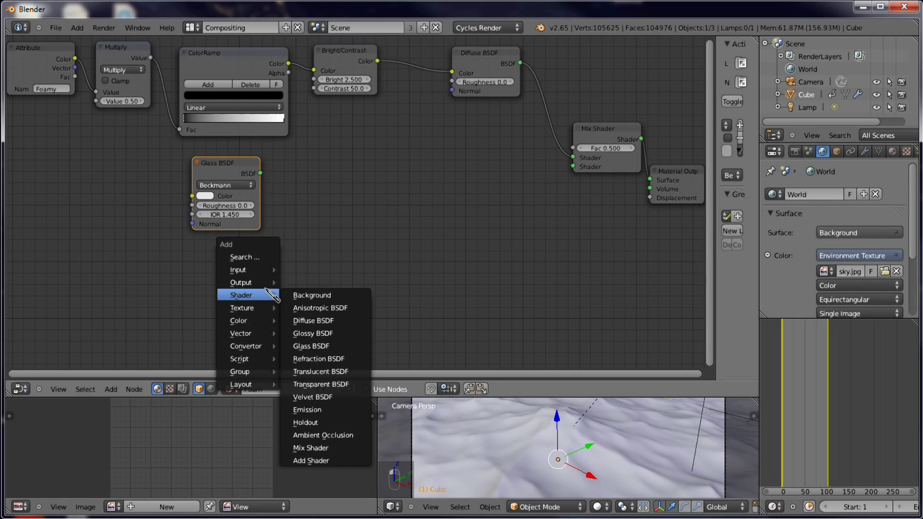
mouse_move(247, 269)
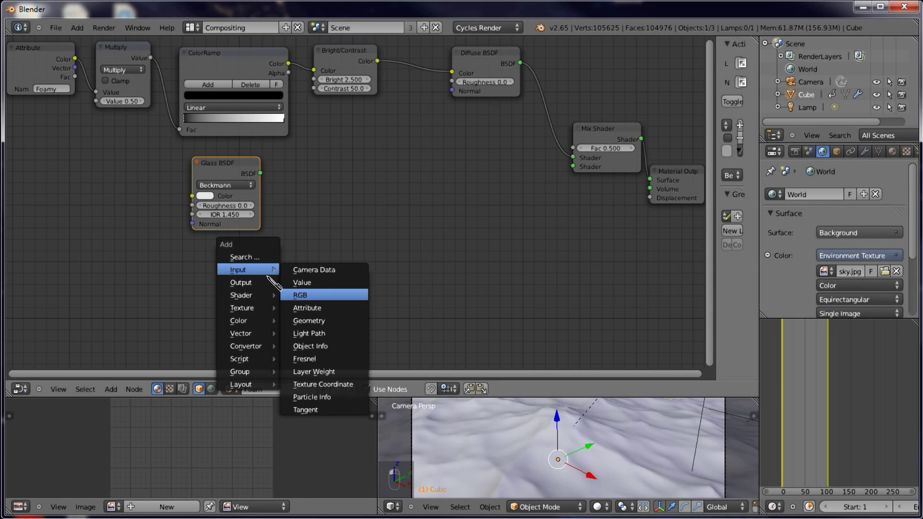
key("Escape")
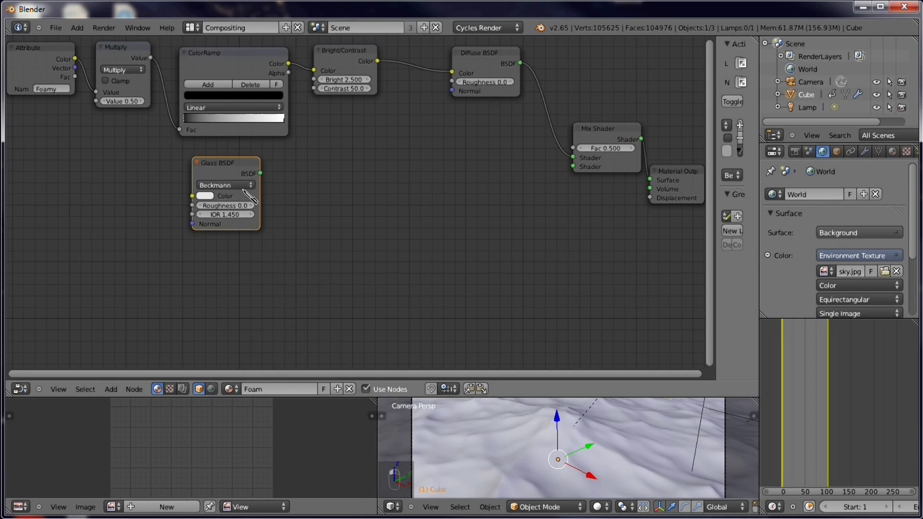
Add a Glossy BSDF node and place it below the Glass BSDF node.
key("shift+a")
mouse_move(298, 275)
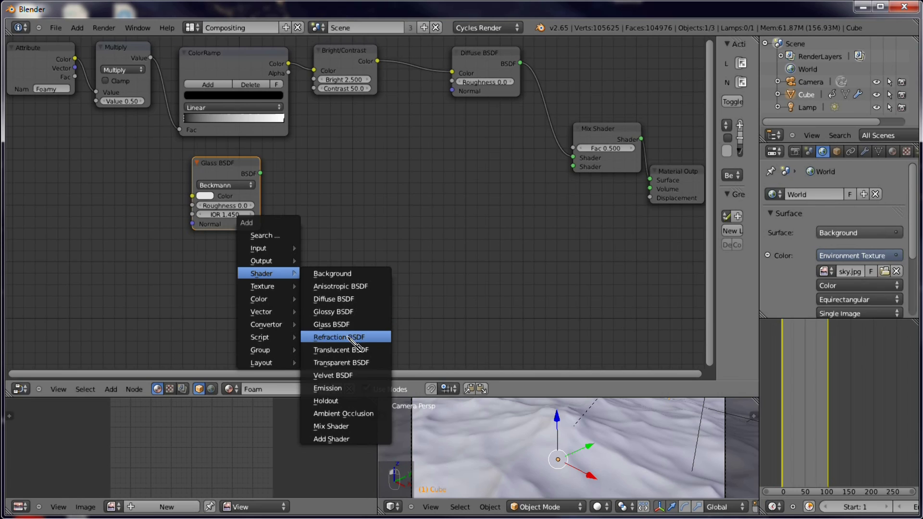
left_click(347, 311)
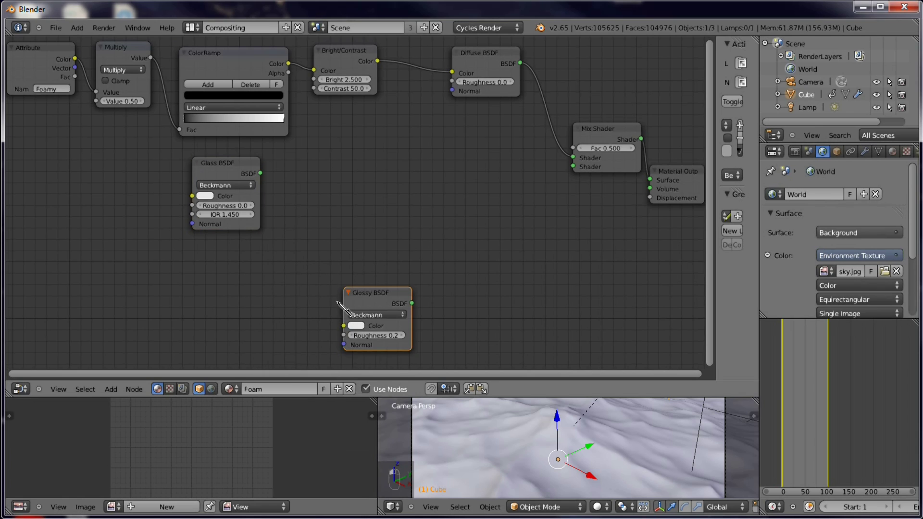
left_click(228, 267)
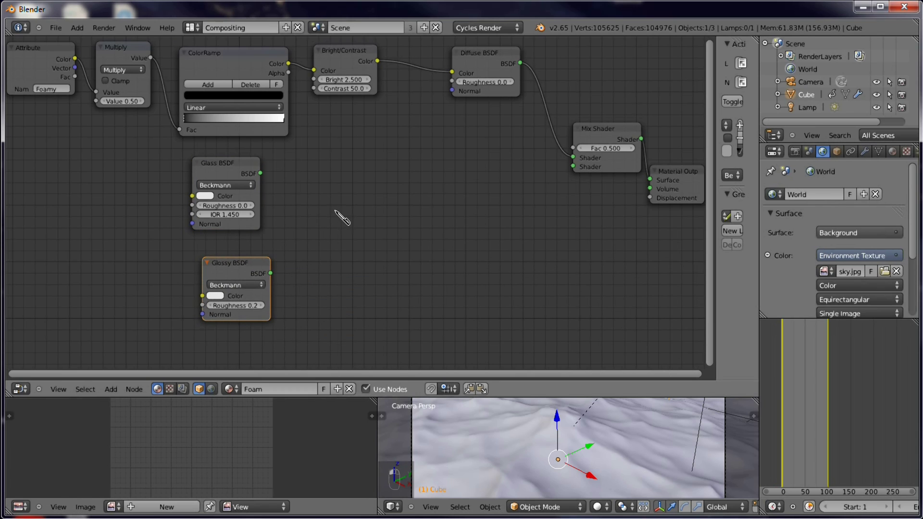
Add a second Mix Shader node and place it just after the Glass BSDF node.
key("shift+a")
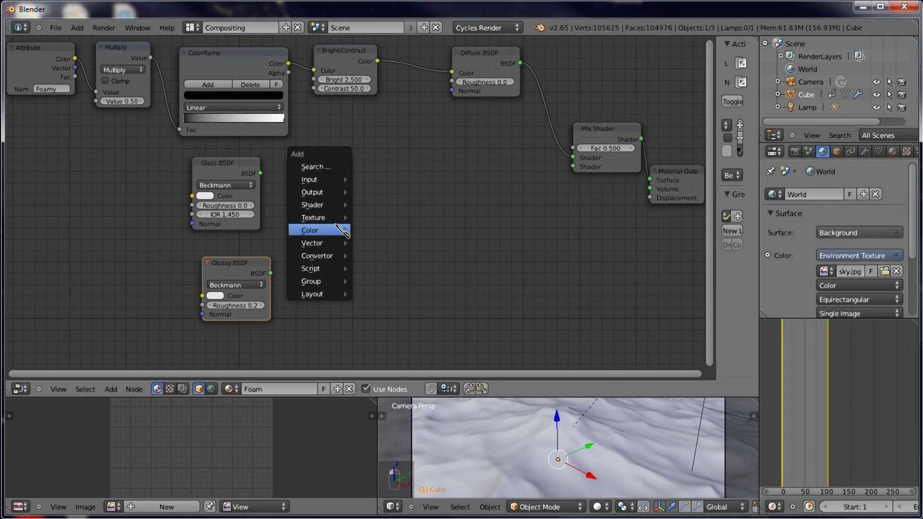
mouse_move(344, 217)
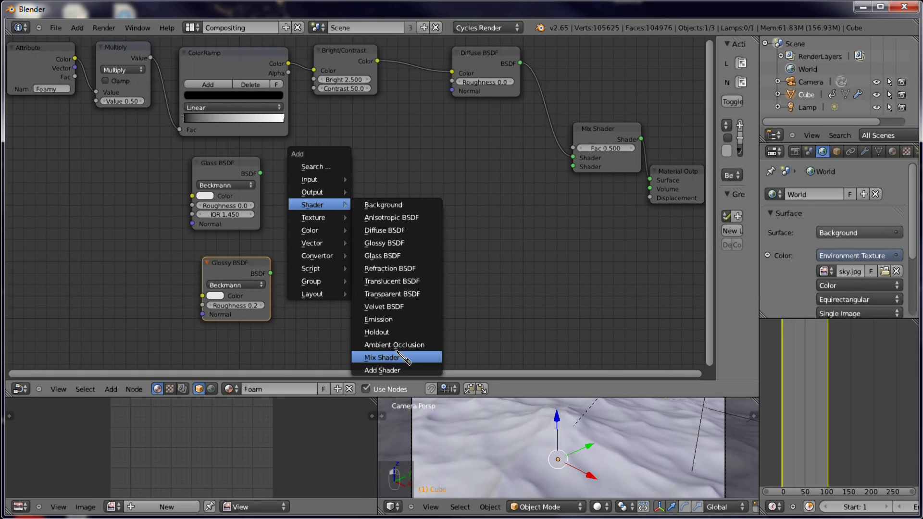
left_click(392, 358)
key("g")
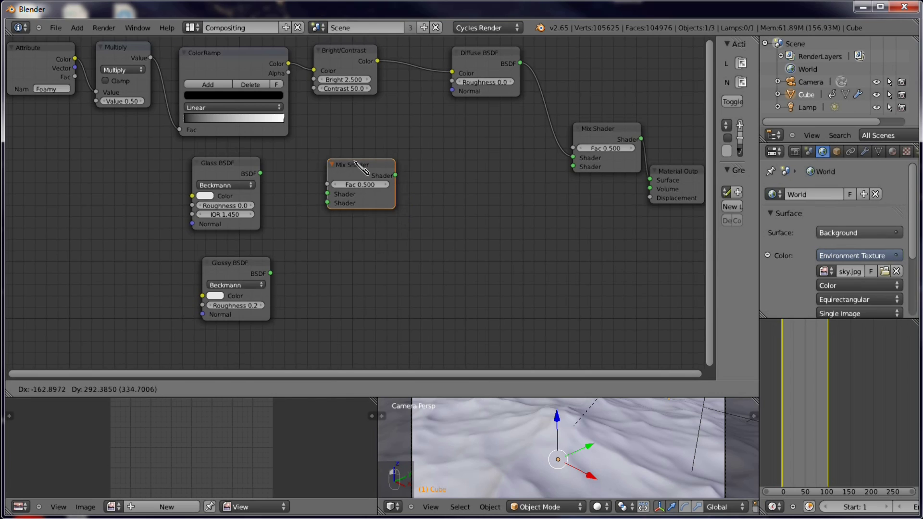
left_click(308, 183)
Connect Glass and Glossy BSDF to the new Mix Shader's two Shader inputs, and its output to the final Mix Shader's second Shader input.
left_click_drag(262, 173, 320, 197)
left_click_drag(271, 274, 320, 207)
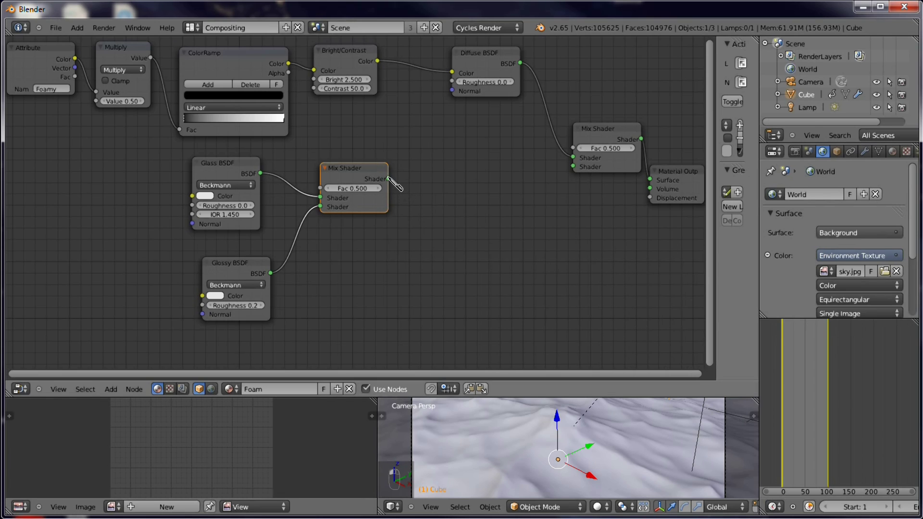
left_click_drag(389, 179, 574, 168)
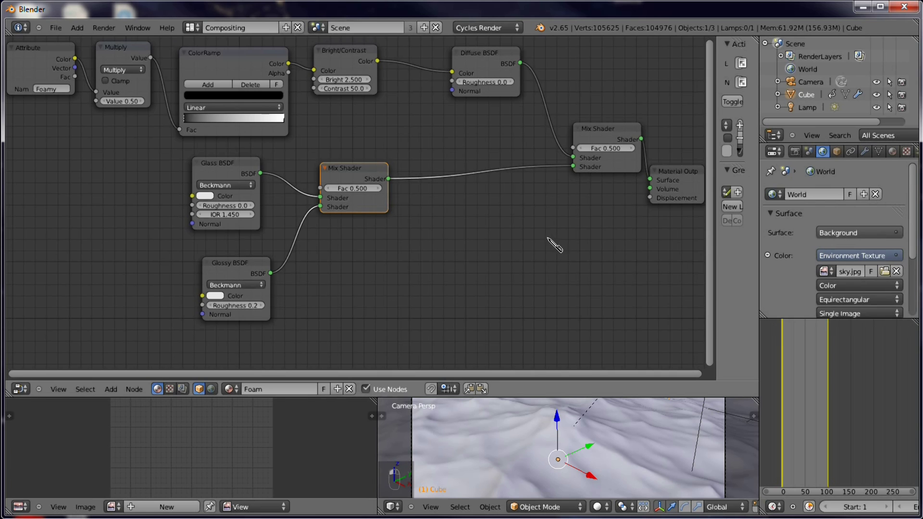
Switch to the Default screen layout and render the current frame of the ocean.
key("ctrl+Right")
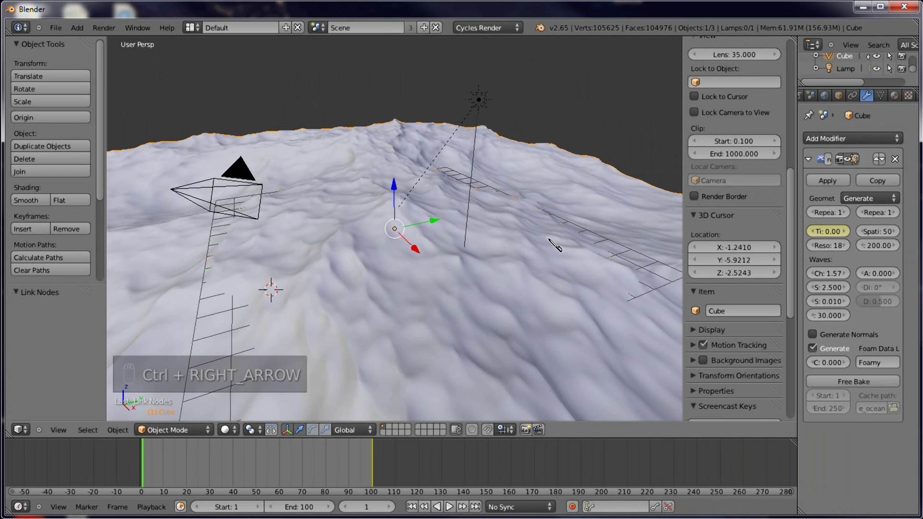
key("F12")
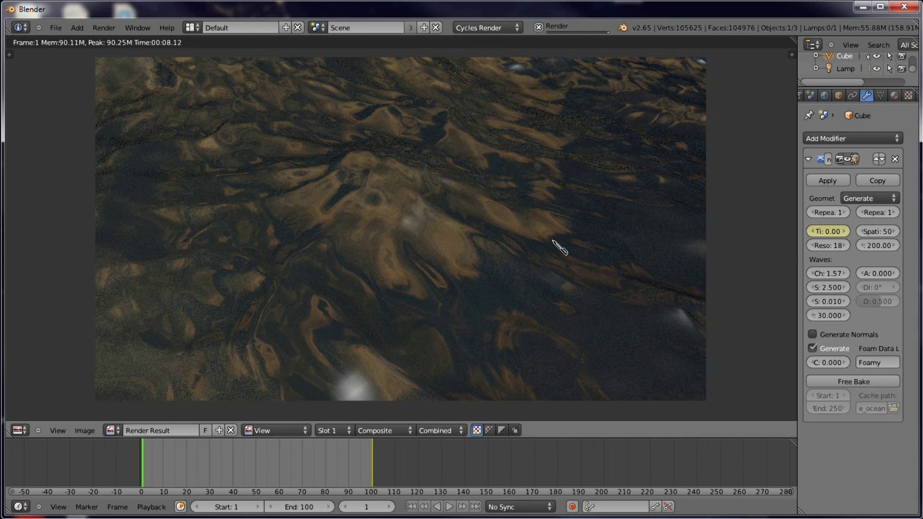
scroll(408, 385, "down", 1)
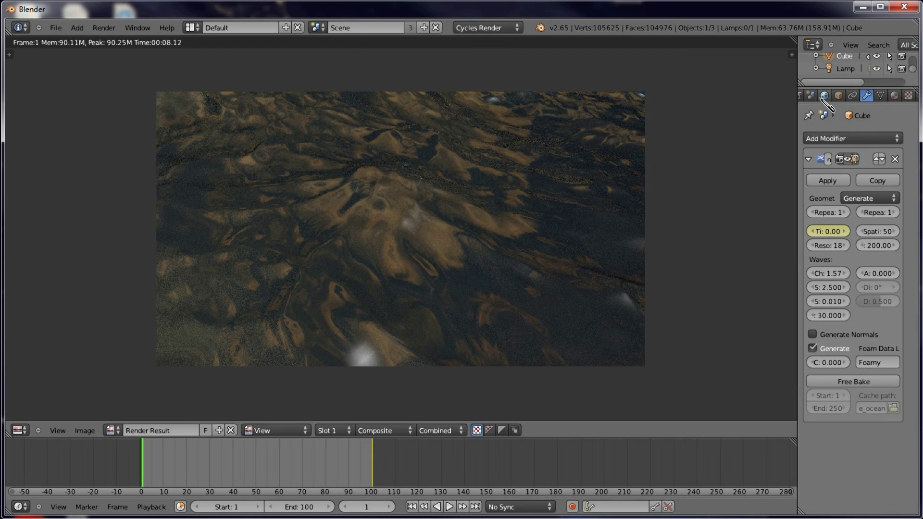
Render the ocean scene as an animation over the full frame range.
scroll(825, 96, "up", 3)
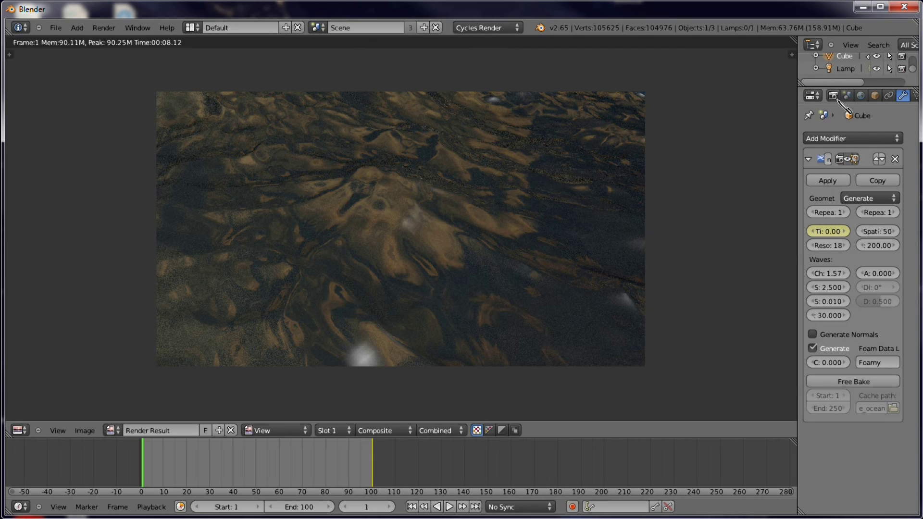
left_click(834, 97)
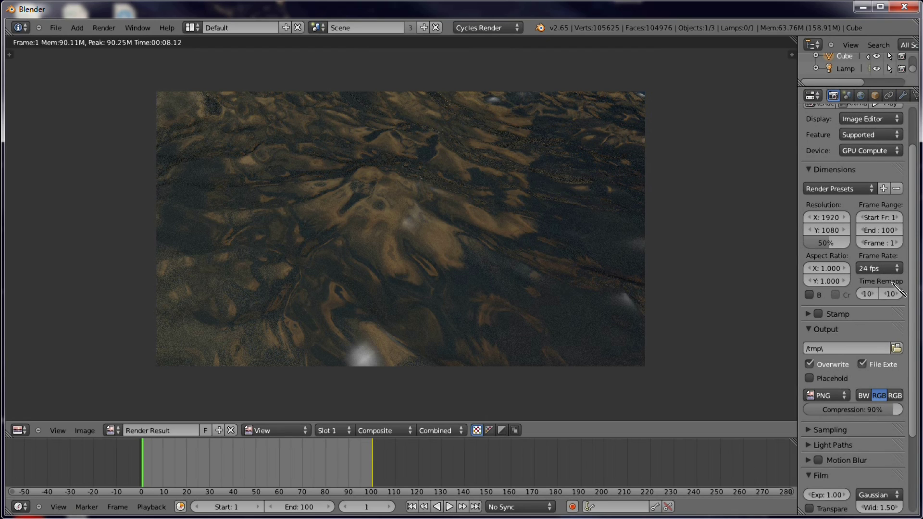
scroll(828, 153, "up", 3)
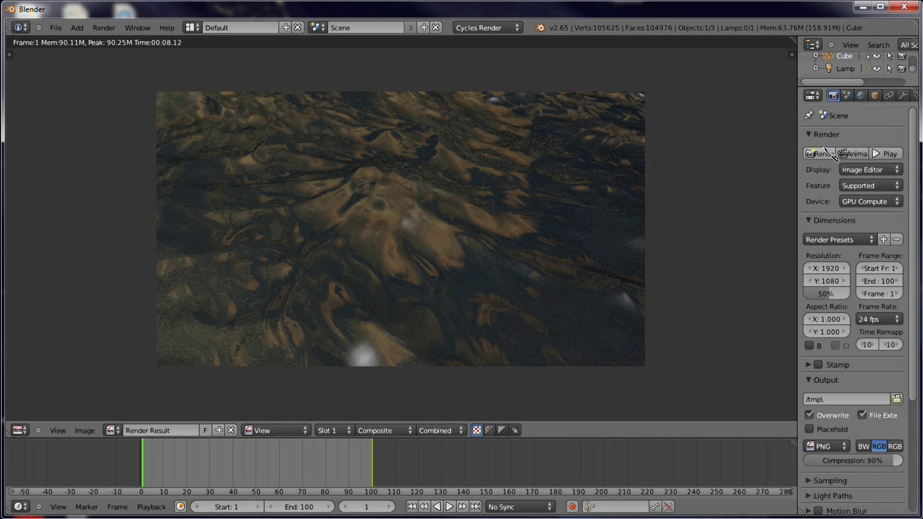
left_click(852, 154)
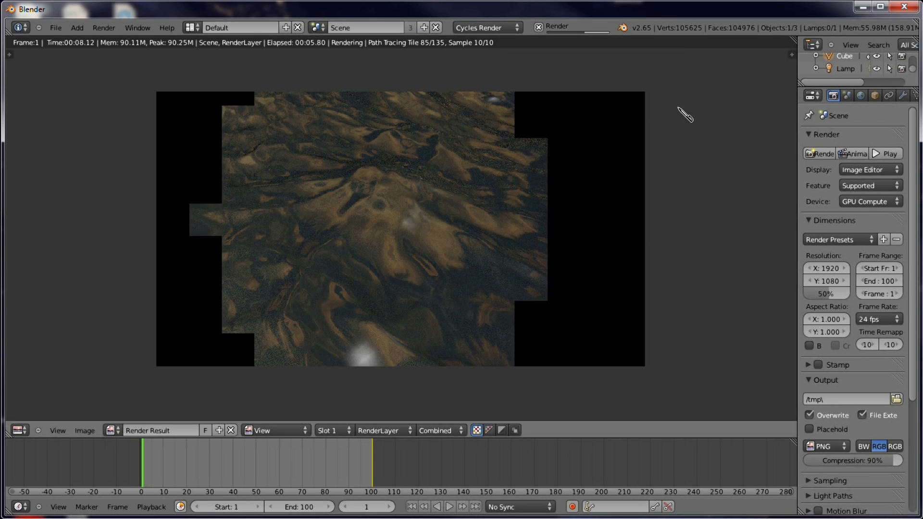
key("F12")
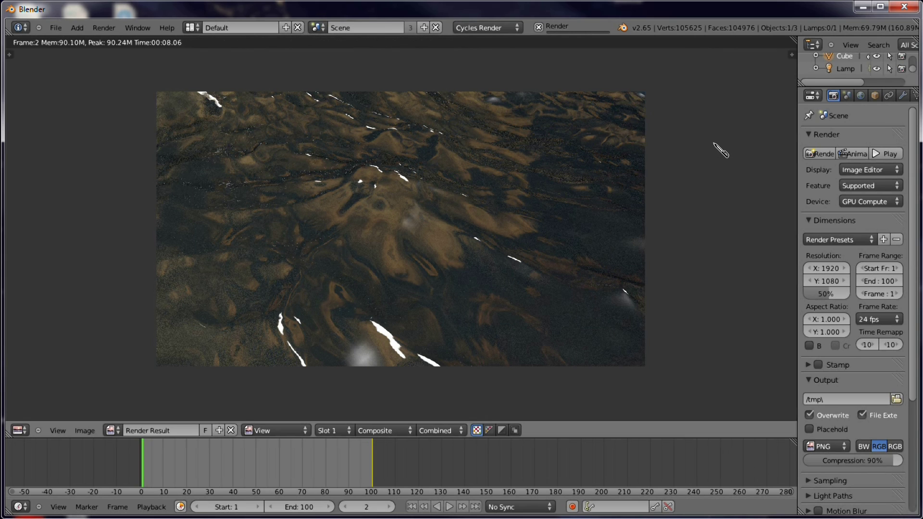
Play back the rendered animation in a separate player window moved fully into view, and close the player.
key("F12")
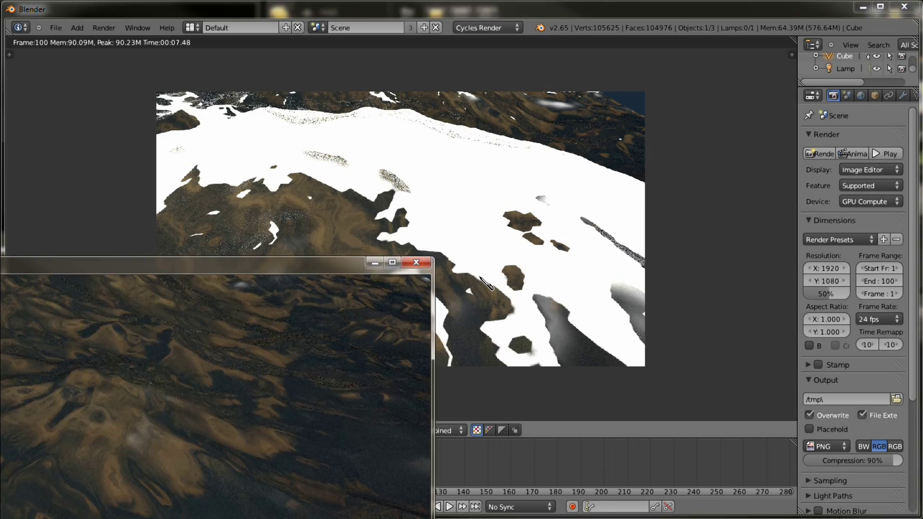
left_click_drag(310, 271, 605, 125)
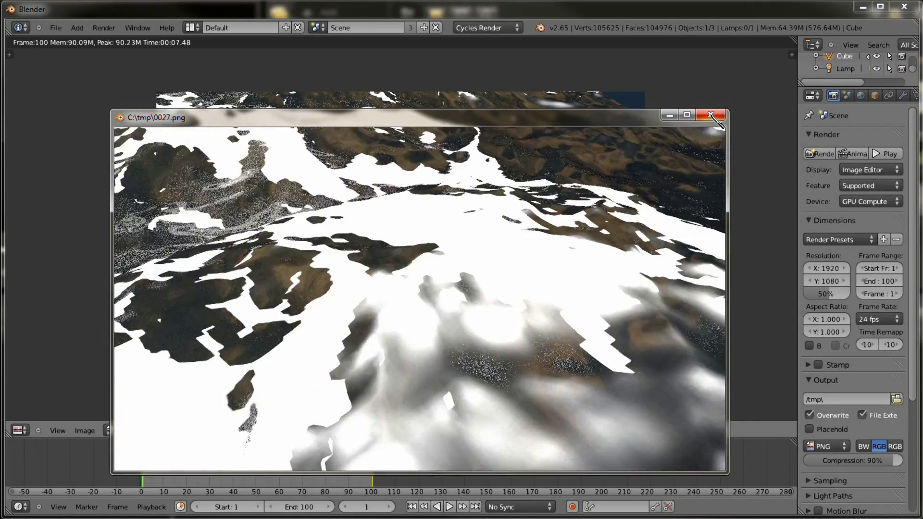
left_click(713, 117)
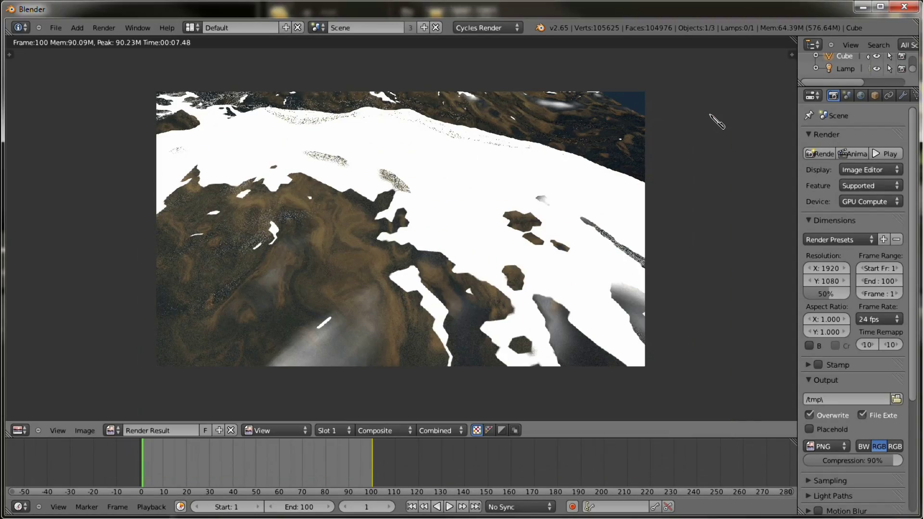